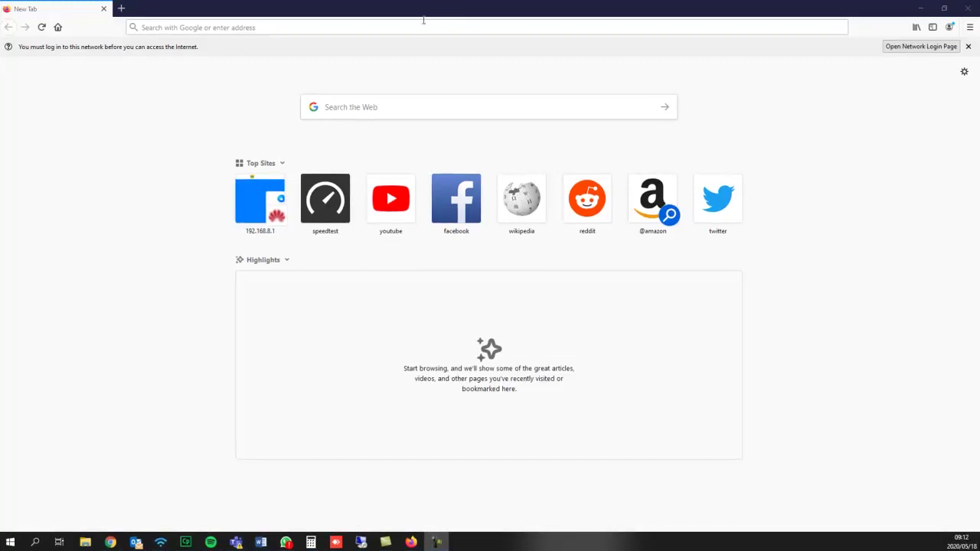
# Go to 192.168.8.1 in Firefox to load the router's Mobile Broadband login page.
pyautogui.click(421, 30)
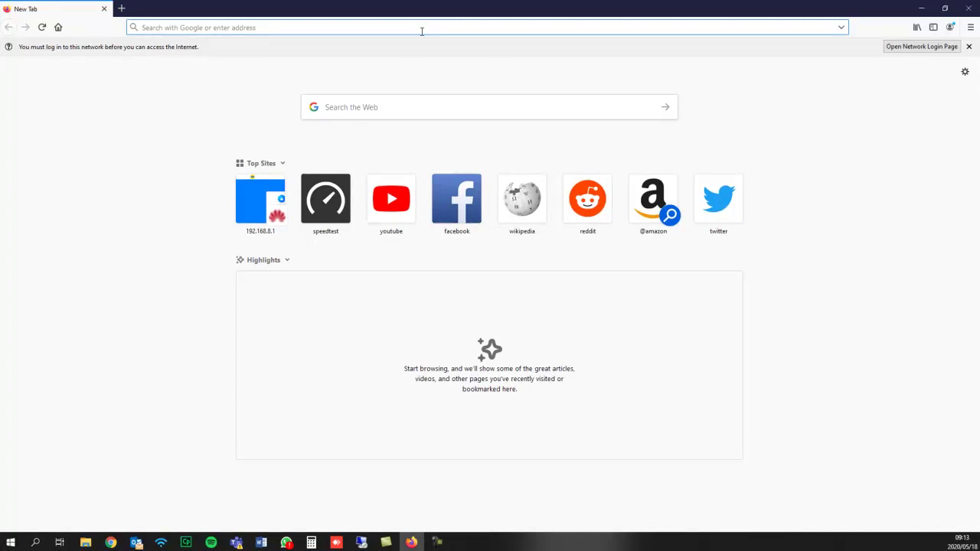
pyautogui.write('192.168.8.1/html/guide.html')
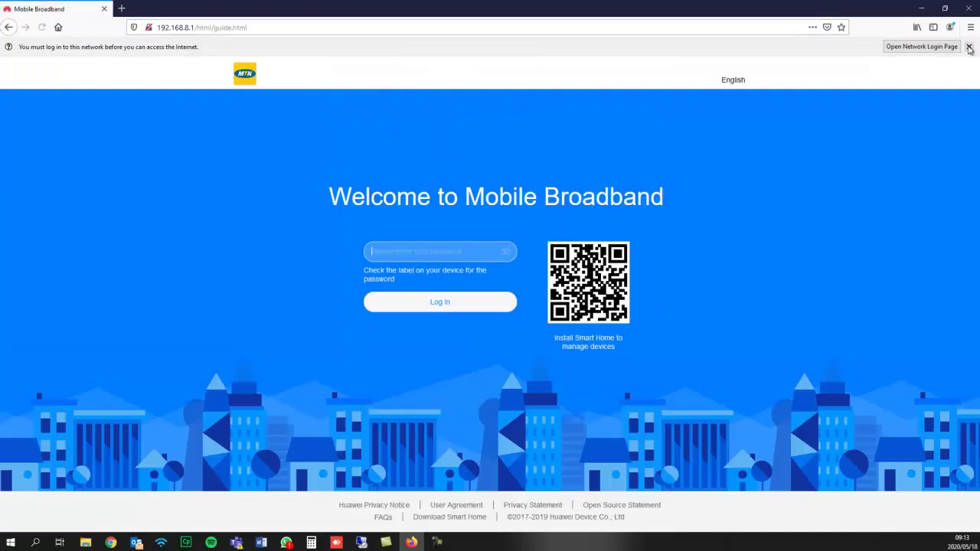
# Log in with the router password, then accept the privacy notice and user agreement.
pyautogui.click(969, 47)
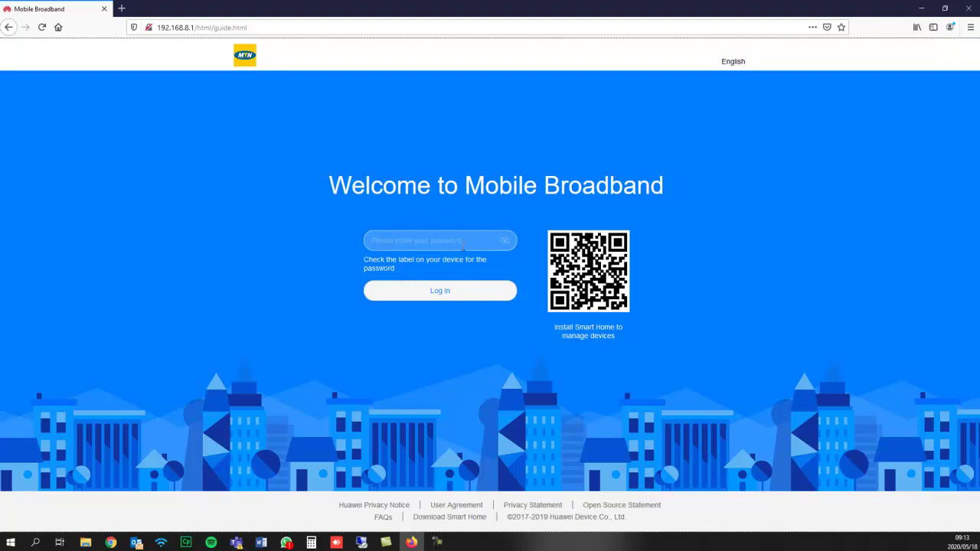
pyautogui.click(462, 242)
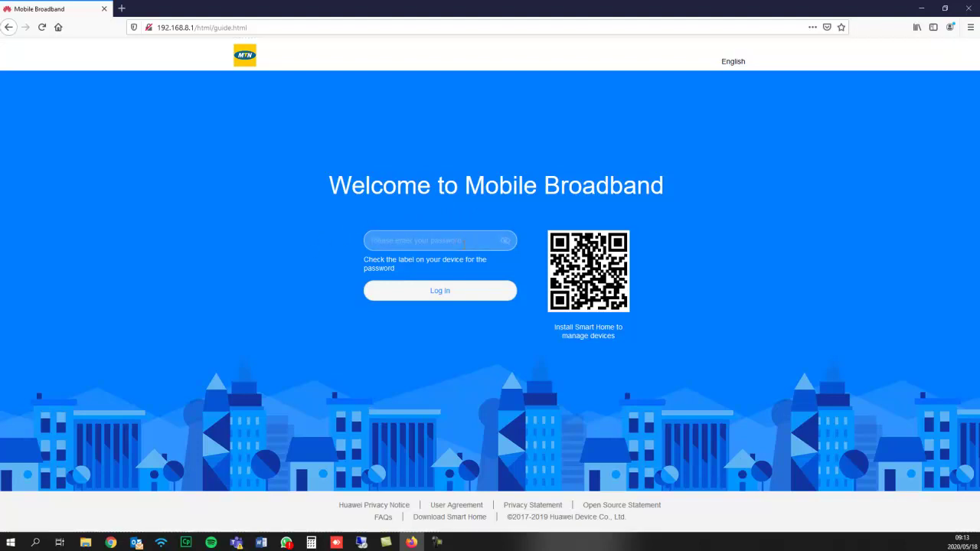
pyautogui.click(462, 292)
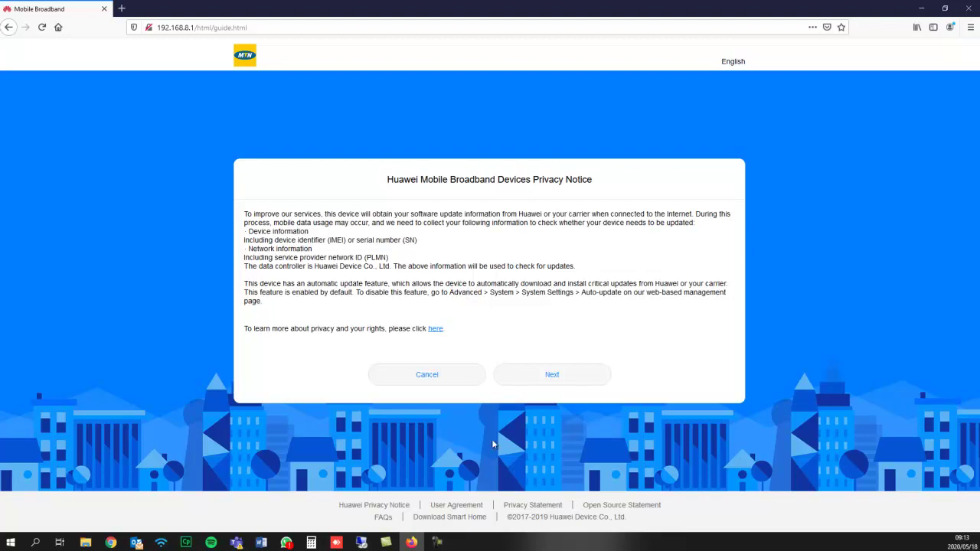
pyautogui.click(576, 376)
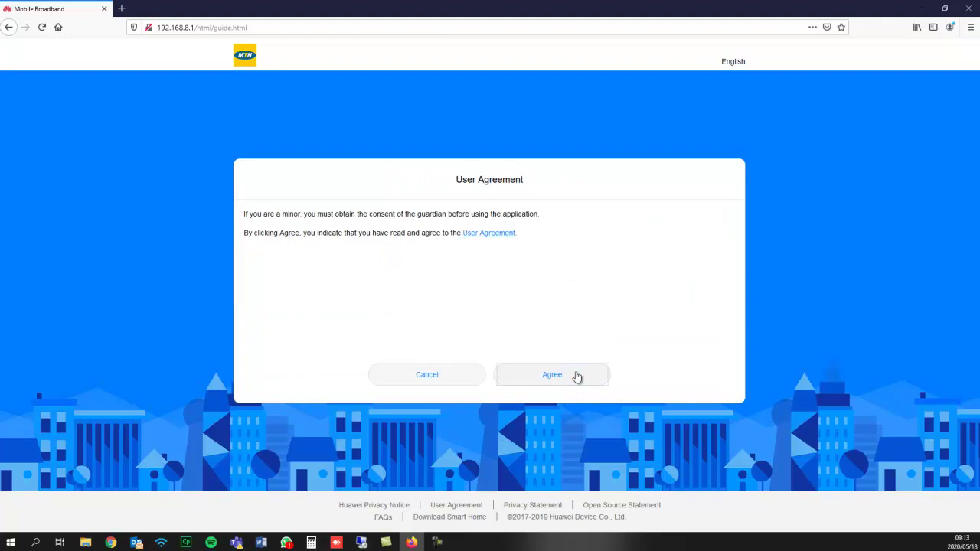
pyautogui.click(577, 376)
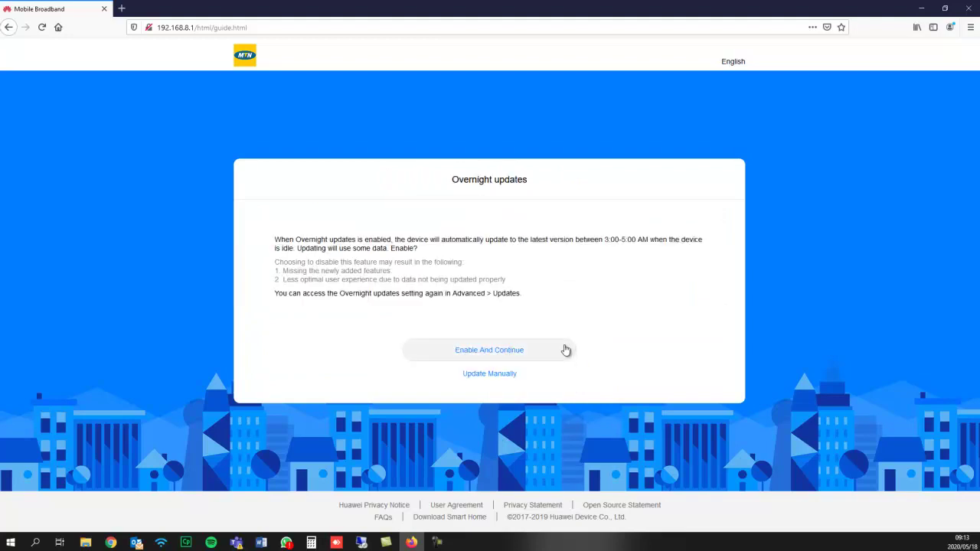
# Enable overnight updates and rename the Wi-Fi network to WebafricaMTNLTE.
pyautogui.click(487, 350)
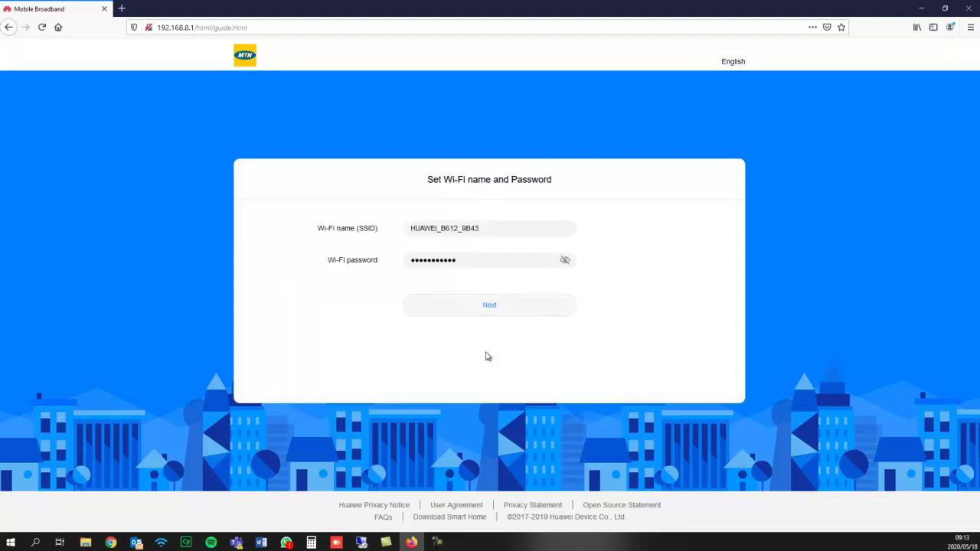
pyautogui.click(449, 228)
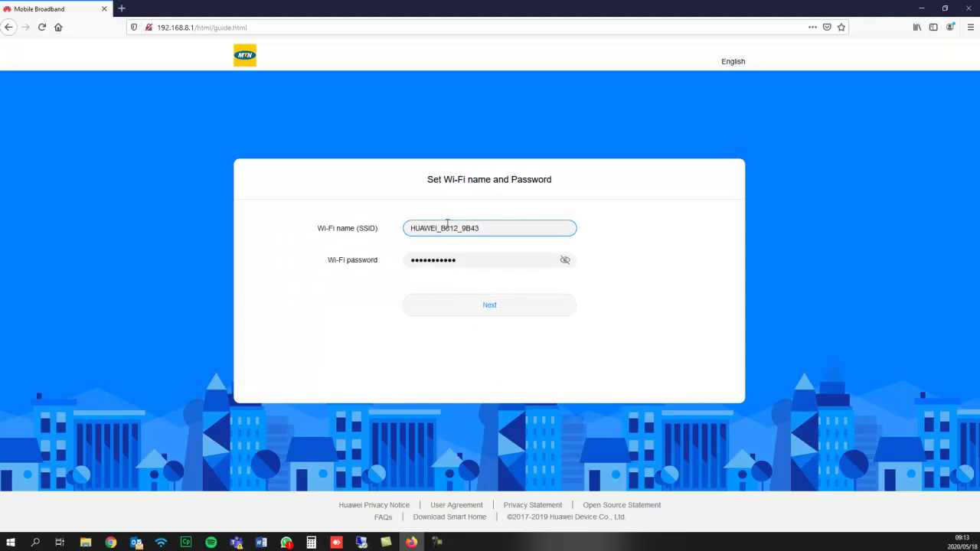
pyautogui.doubleClick(439, 196)
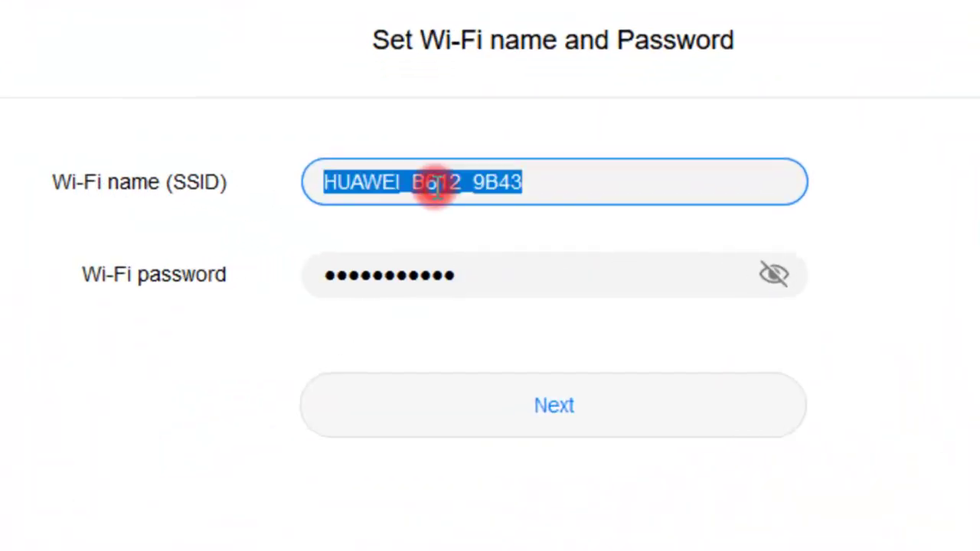
pyautogui.write('W')
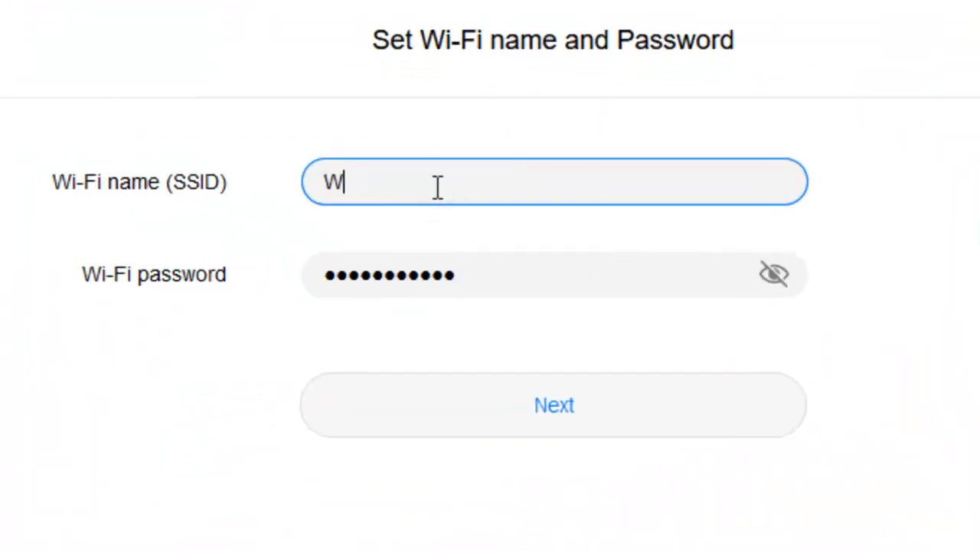
pyautogui.write('ebafrica')
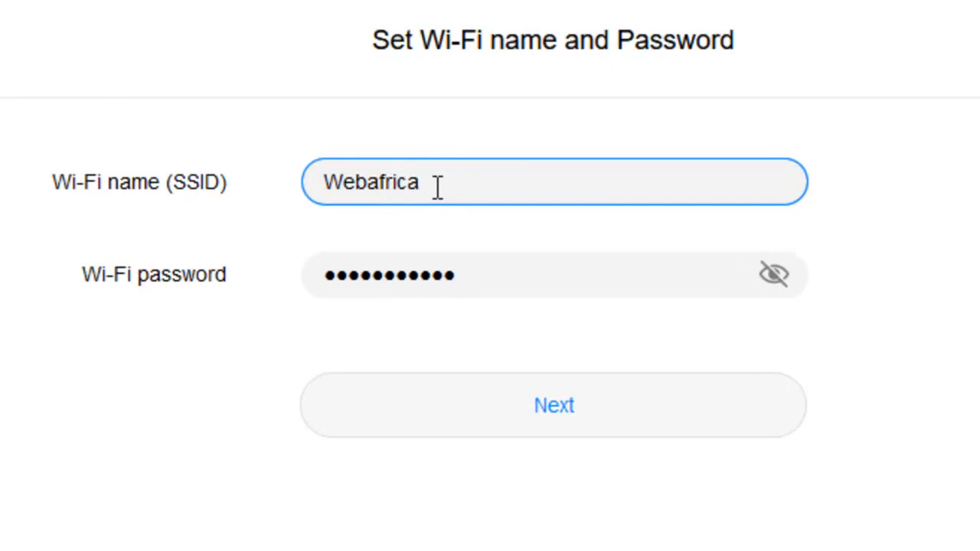
pyautogui.write('MTNLTE')
# Replace the Wi-Fi password with a new medium-strength password.
pyautogui.click(443, 275)
pyautogui.doubleClick(442, 274)
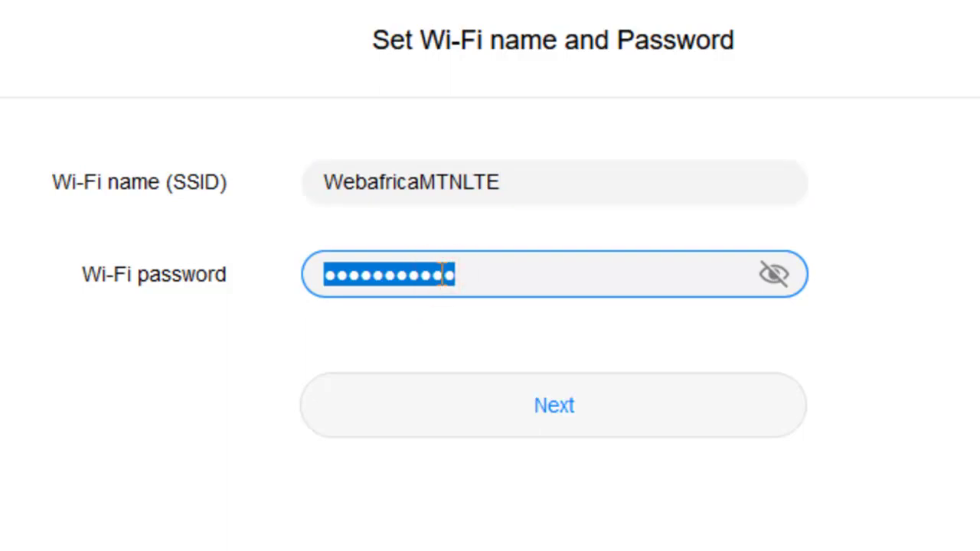
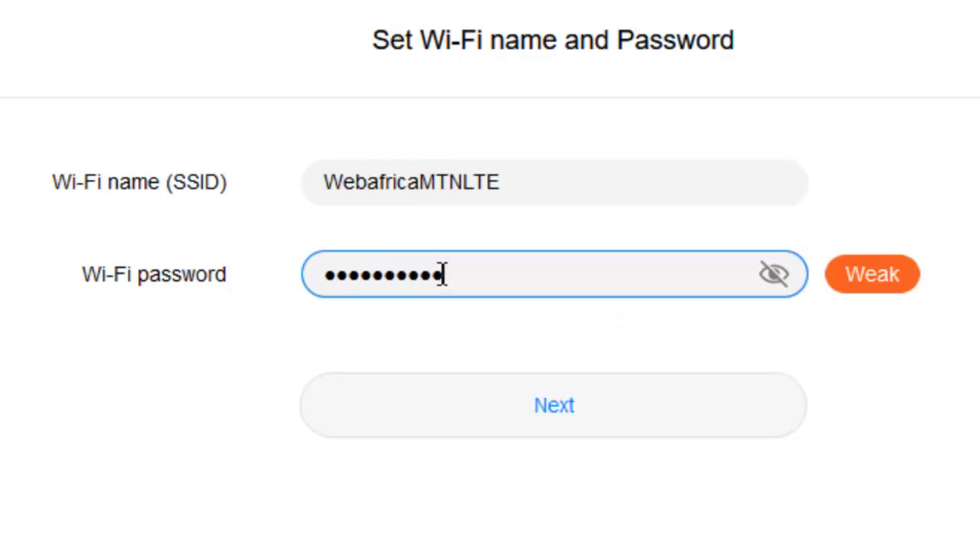
pyautogui.press('Tab')
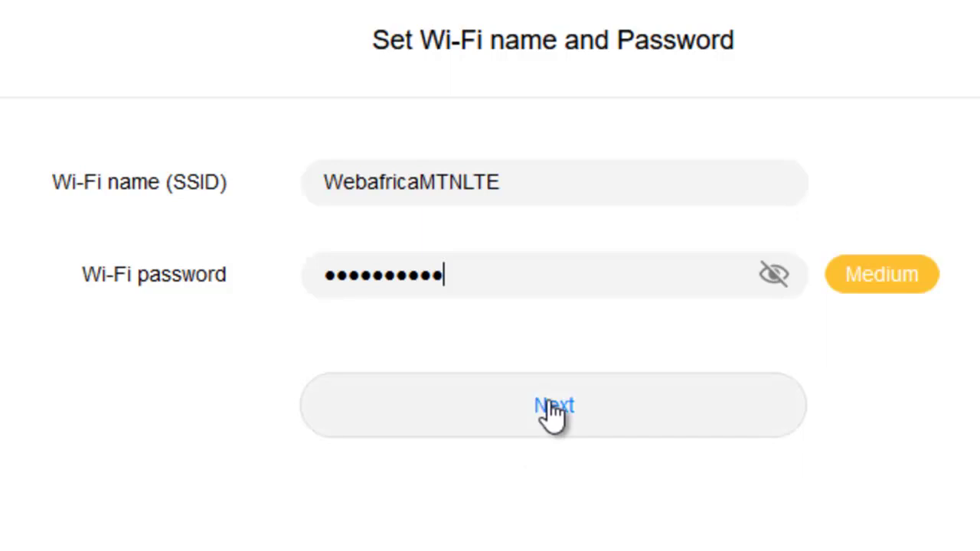
# Set the router login password to match the Wi-Fi password and finish the setup guide.
pyautogui.click(543, 408)
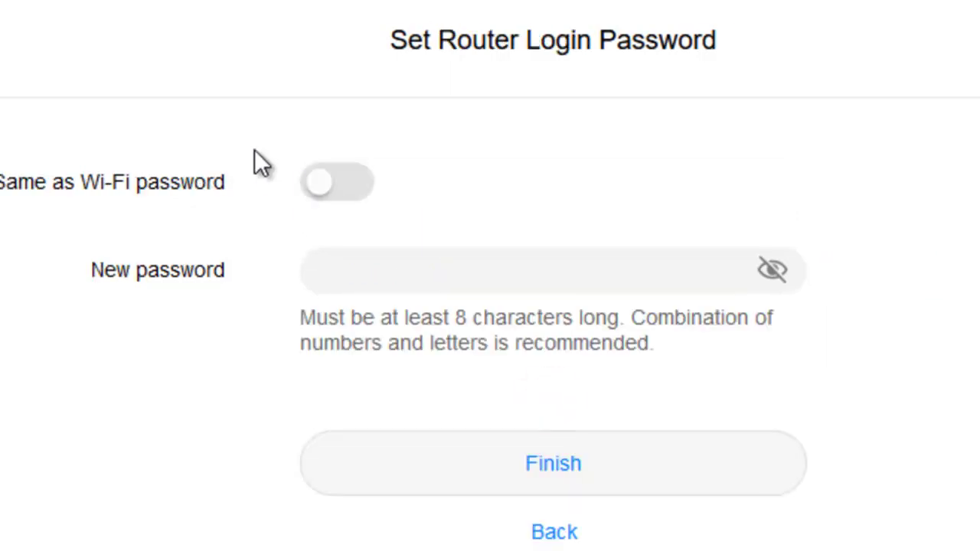
pyautogui.click(317, 184)
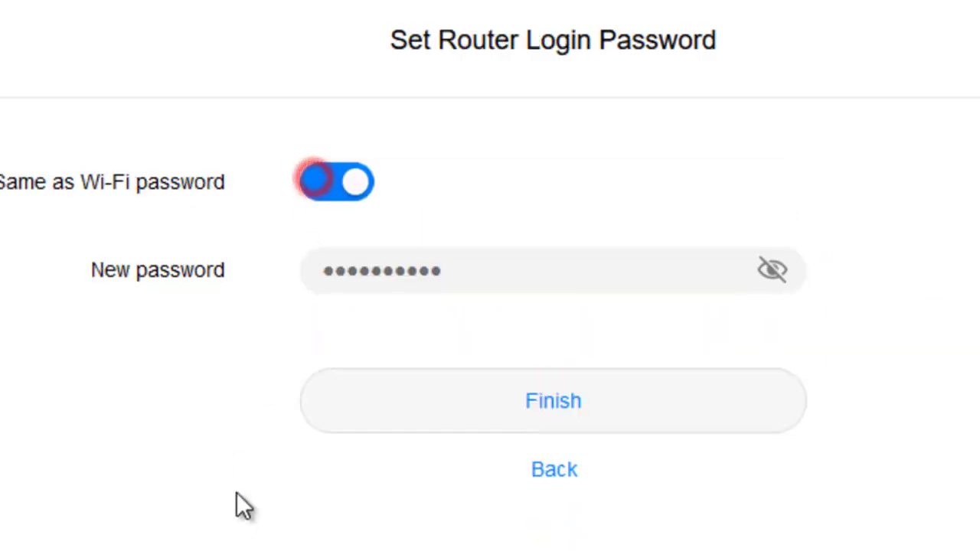
pyautogui.click(541, 406)
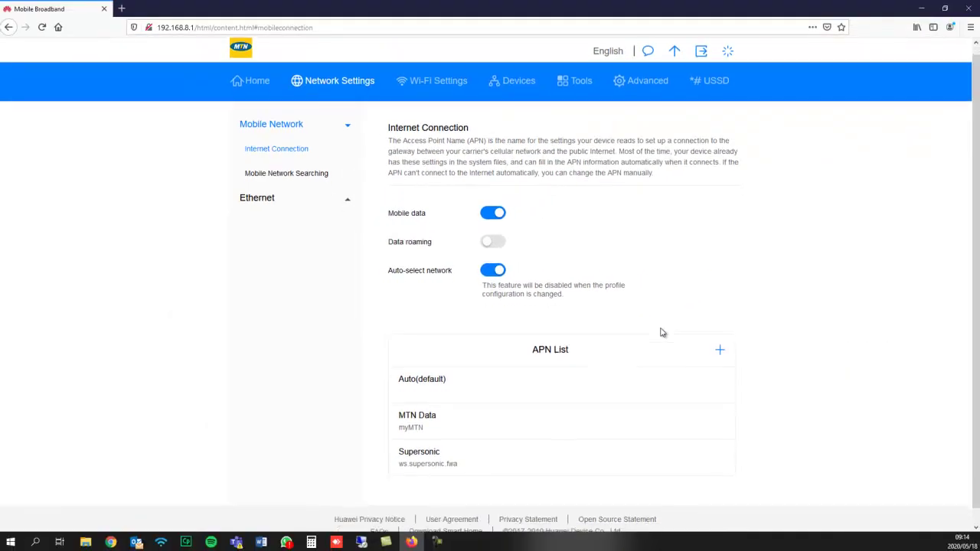
pyautogui.scroll(-1, 662, 332)
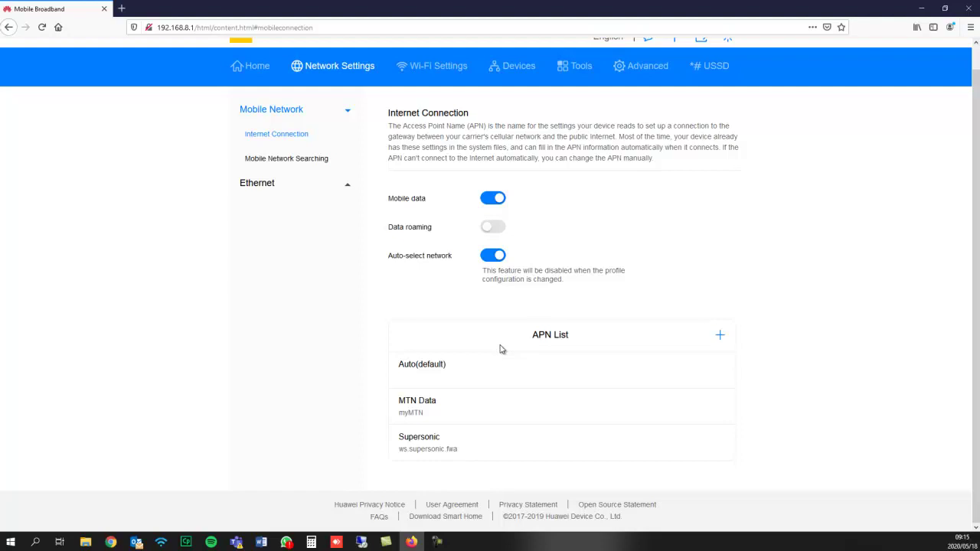
# Add and save an APN profile named WebafricaAPN with access point name ws.webafrica.fwa.
pyautogui.click(719, 334)
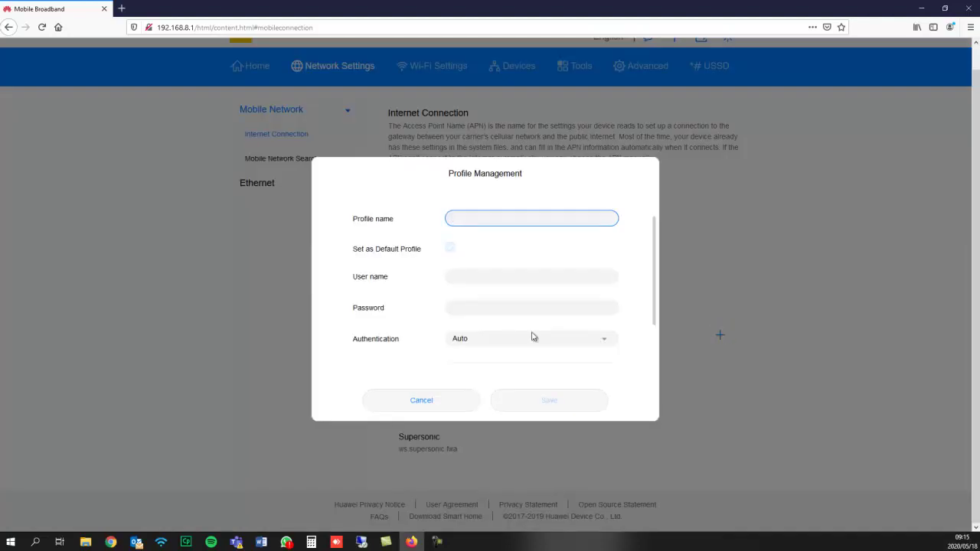
pyautogui.click(498, 219)
pyautogui.write('WebafricaAPN')
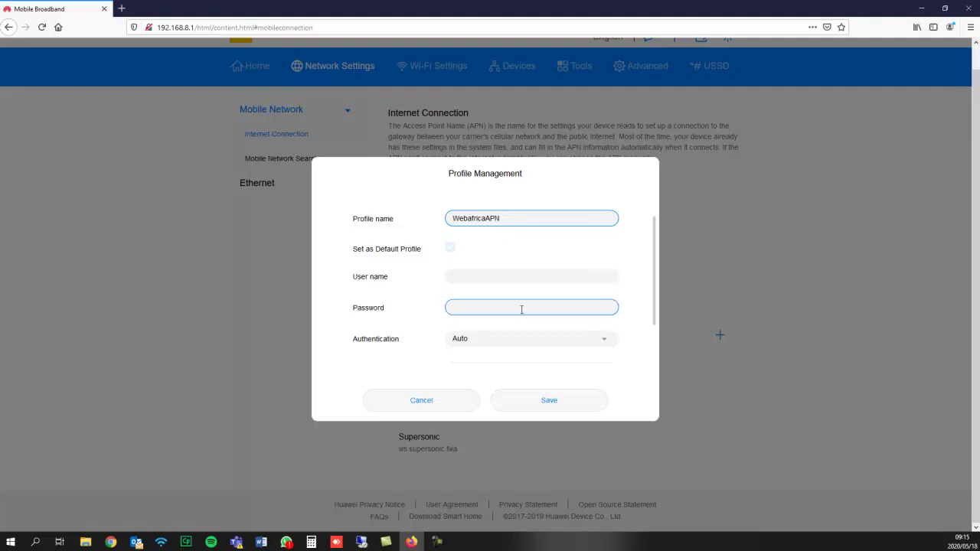
pyautogui.scroll(-2, 520, 308)
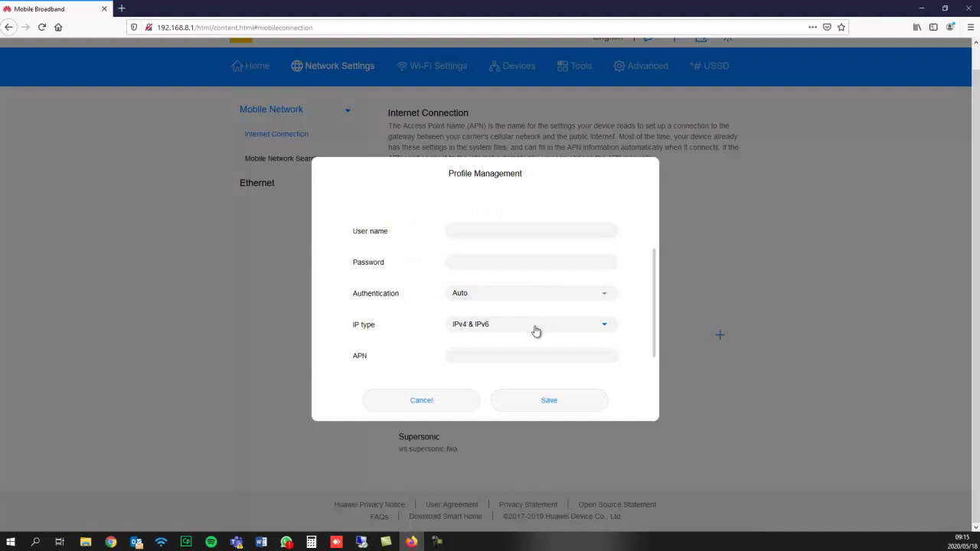
pyautogui.click(517, 354)
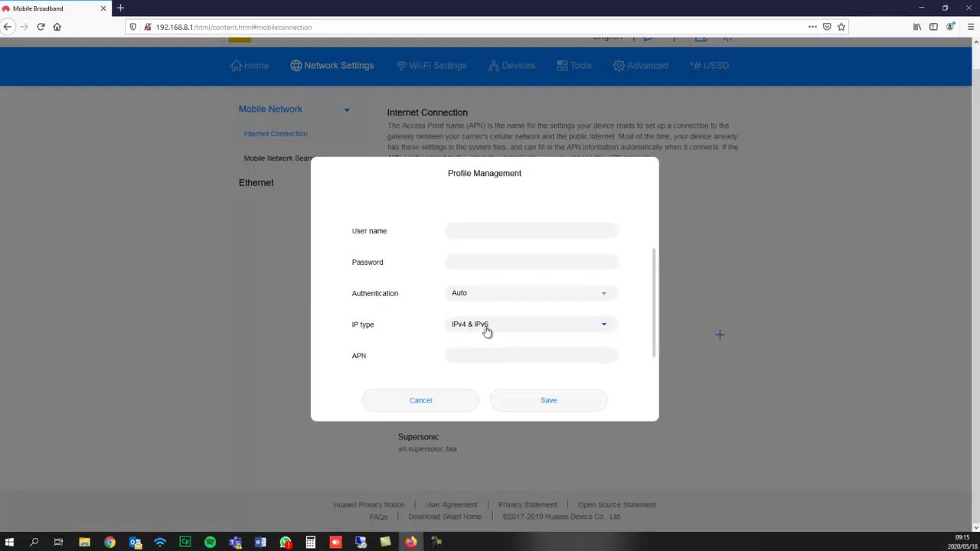
pyautogui.click(493, 354)
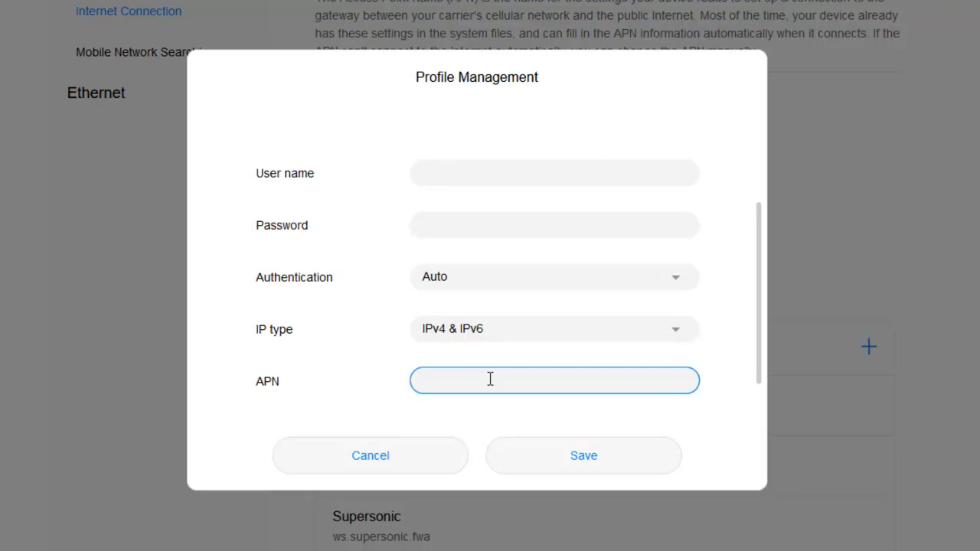
pyautogui.write('ws.webafrca')
pyautogui.press('BackSpace')
pyautogui.press('BackSpace')
pyautogui.write('ica.fwa')
pyautogui.click(586, 464)
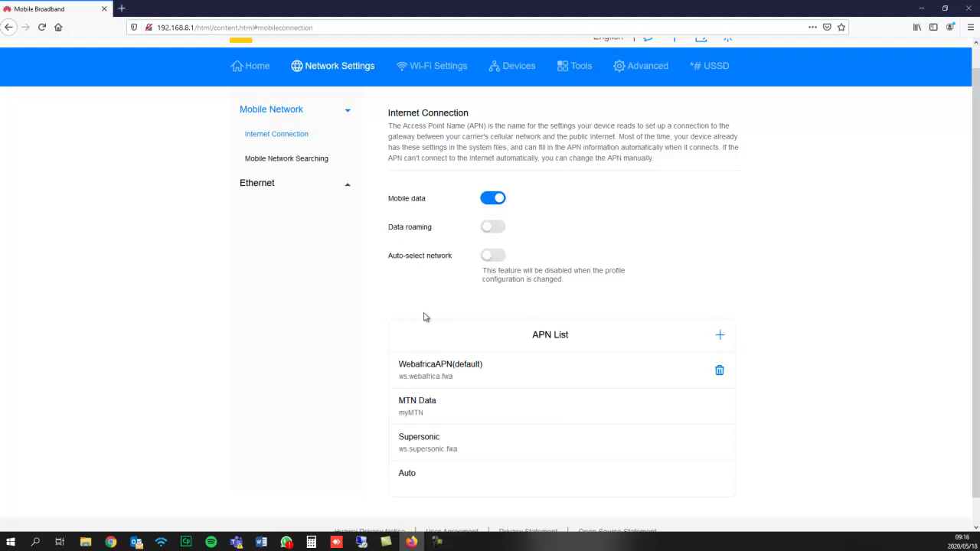
# In Mobile Network Searching, save Preferred network mode as 4G only and confirm the change.
pyautogui.click(306, 158)
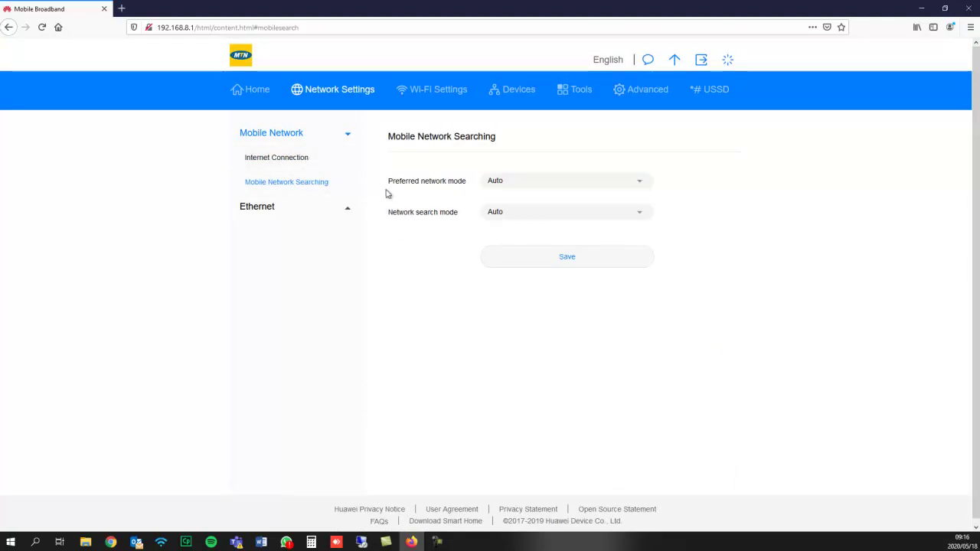
pyautogui.moveTo(383, 184); pyautogui.dragTo(464, 190)
pyautogui.doubleClick(443, 180)
pyautogui.click(463, 190)
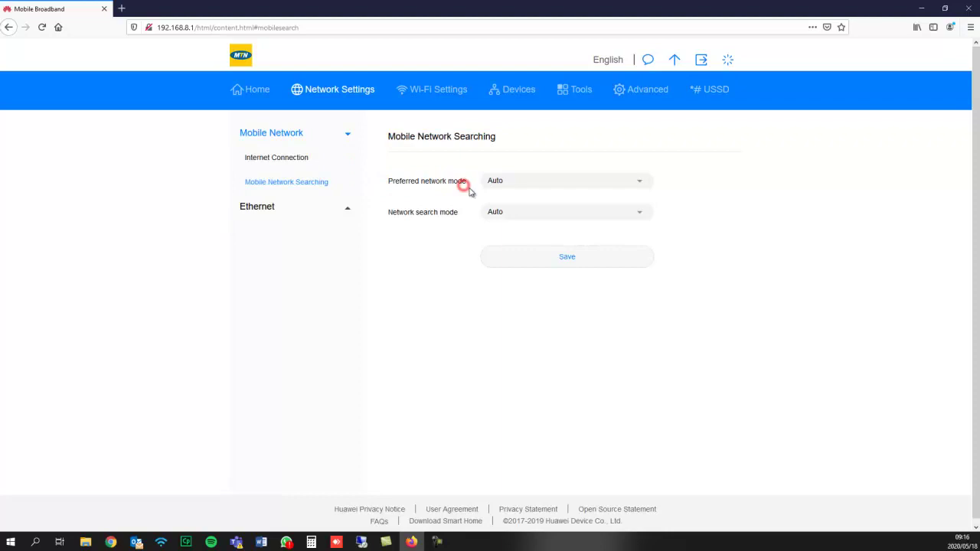
pyautogui.click(527, 190)
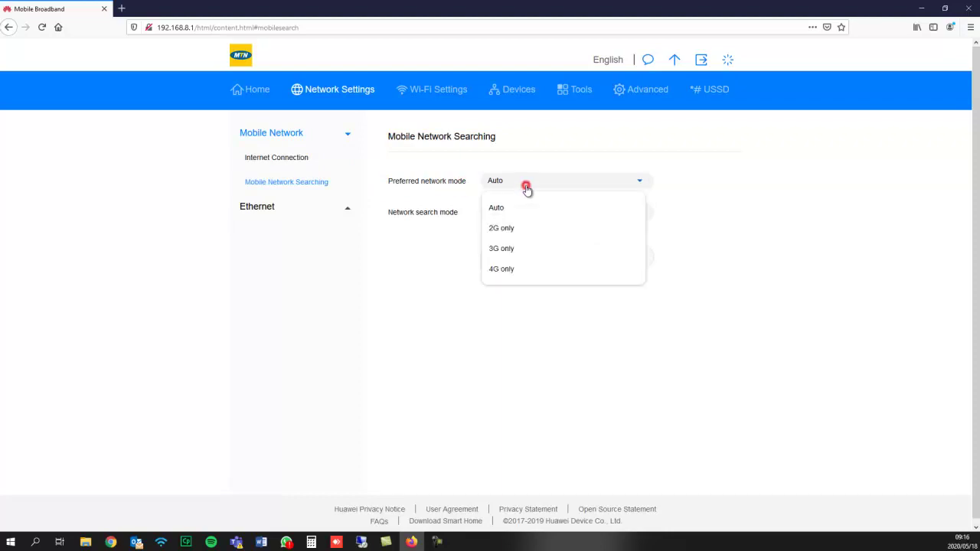
pyautogui.click(511, 272)
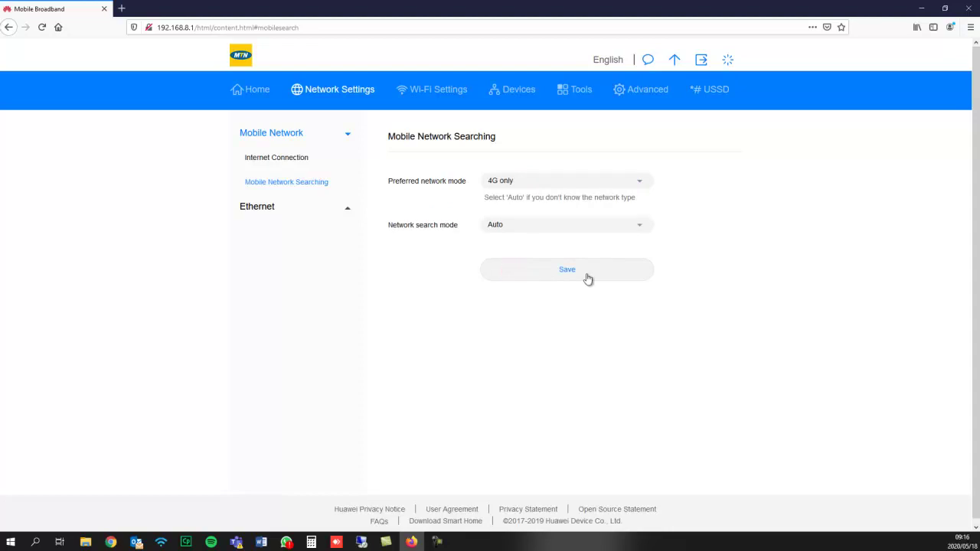
pyautogui.click(587, 277)
pyautogui.click(561, 269)
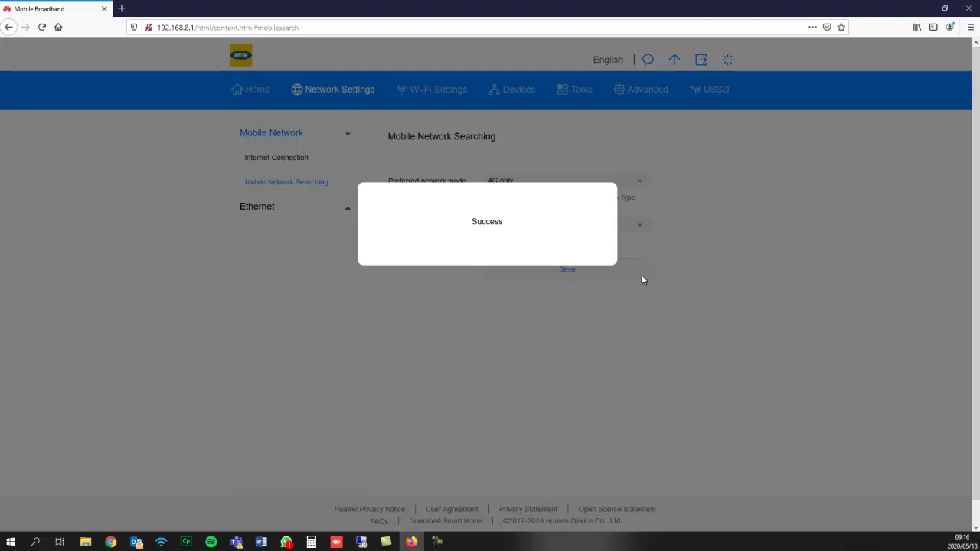
pyautogui.click(463, 367)
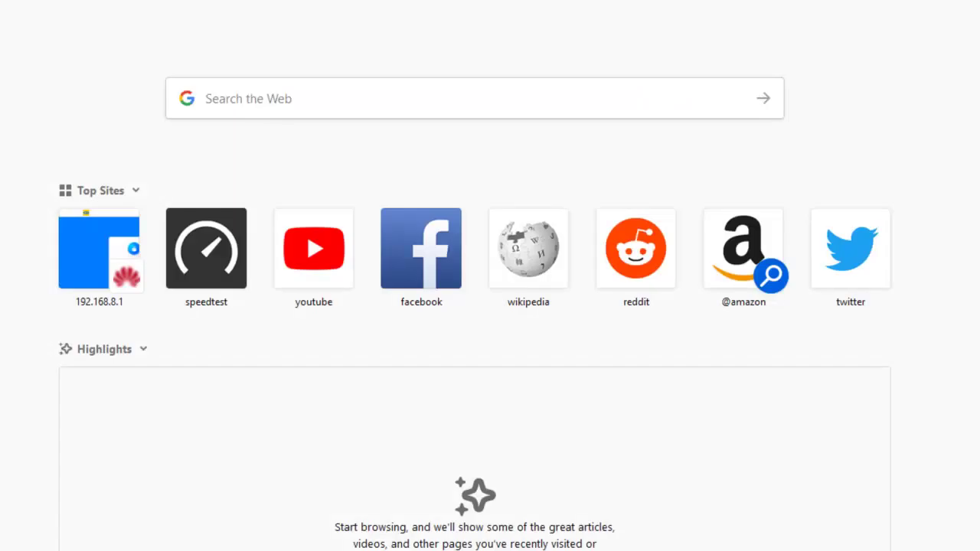
# Load speedtest.net in the new tab from the 'spee' address-bar suggestion.
pyautogui.write('spee')
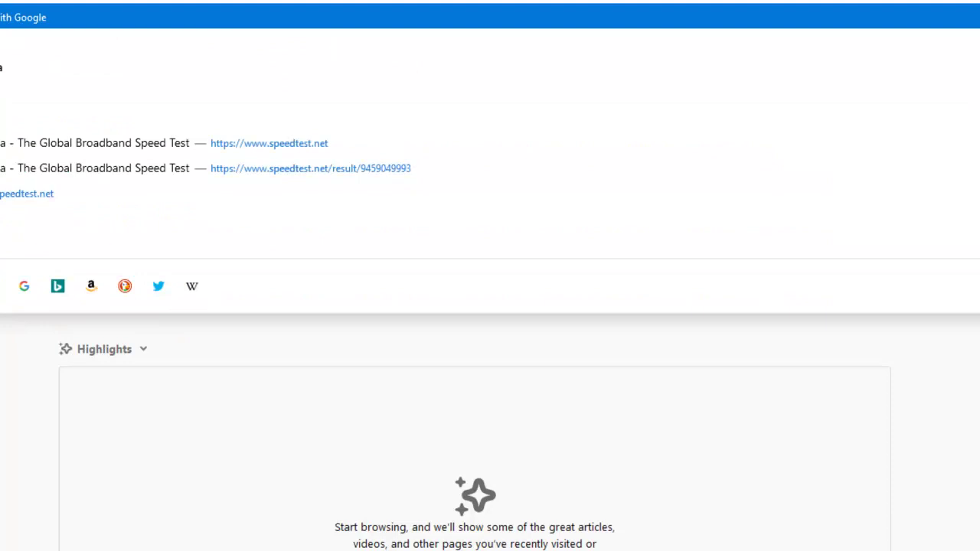
pyautogui.press('Return')
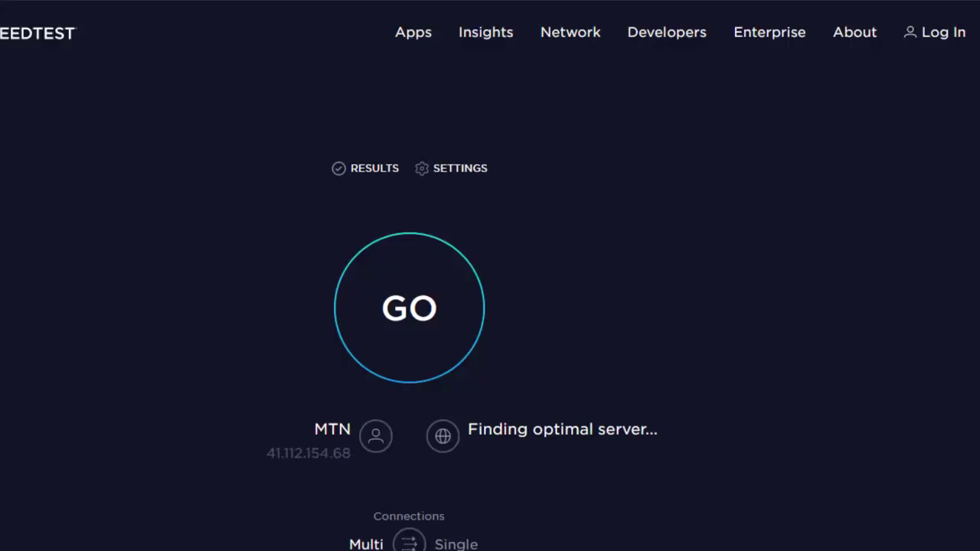